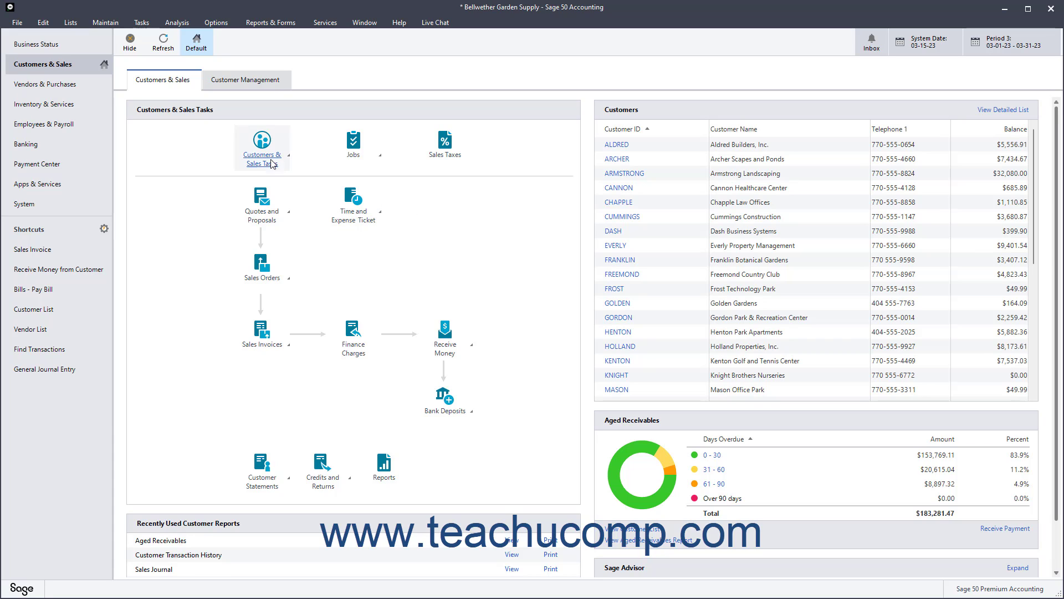
Start a new credit memo from Tasks and pick customer GOLDEN (Golden Gardens) from the lookup.
left_click(142, 24)
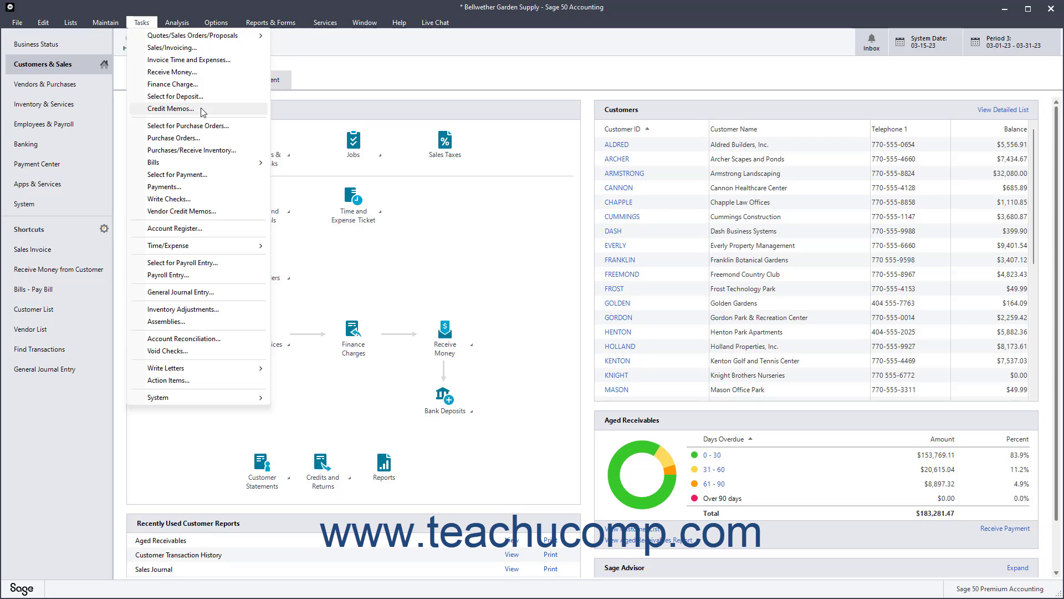
left_click(203, 111)
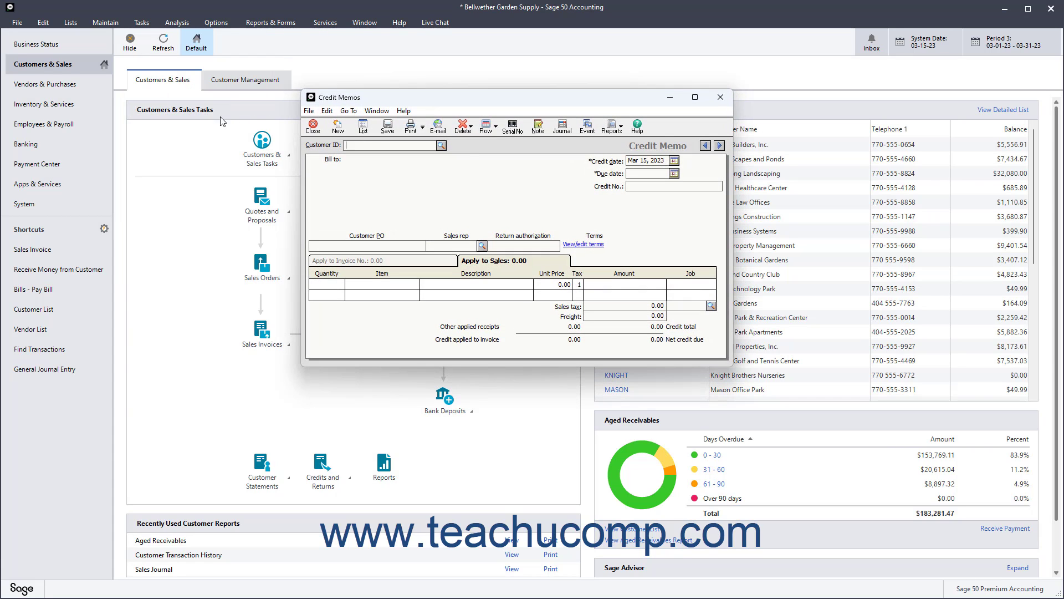
left_click(441, 146)
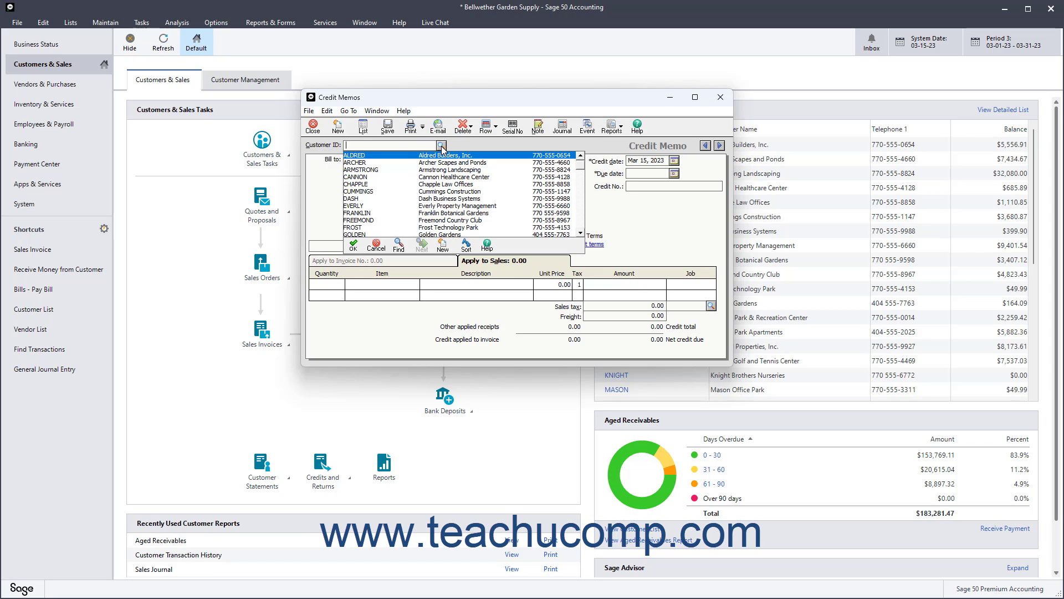
double_click(397, 234)
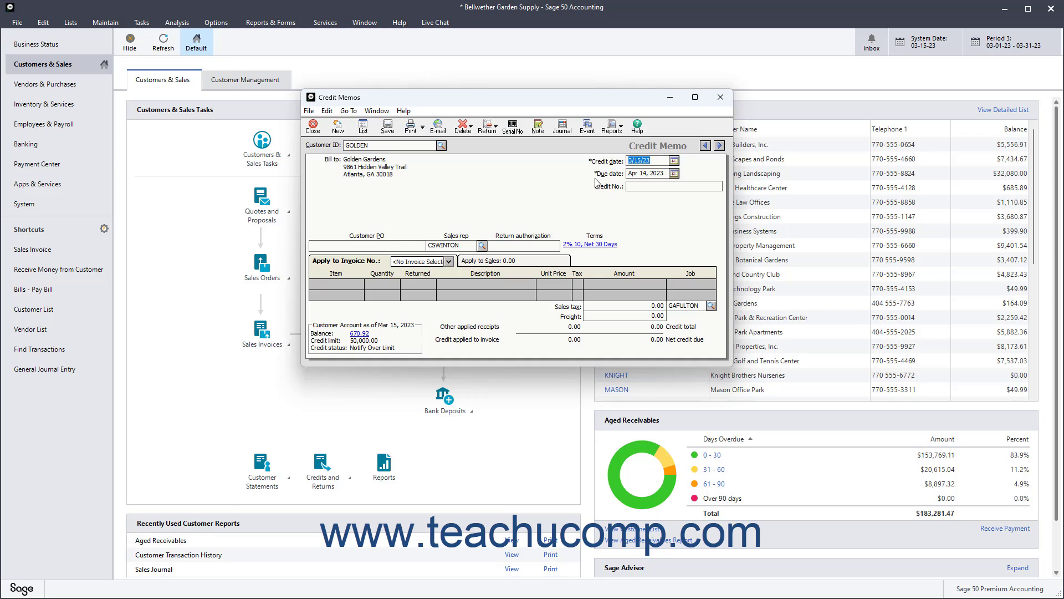
left_click(674, 160)
left_click(674, 160)
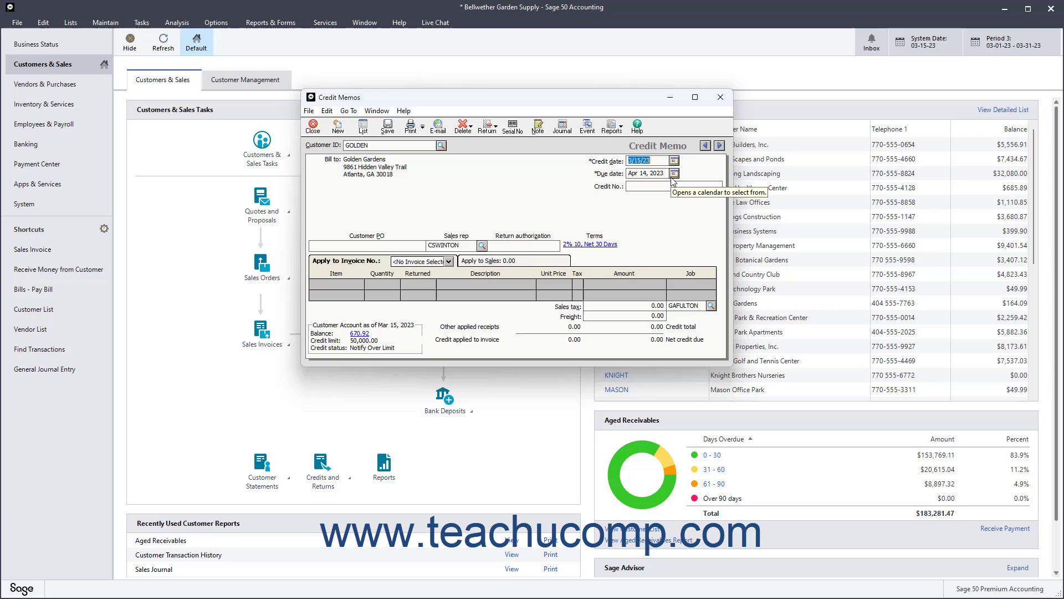
left_click(674, 173)
left_click(674, 172)
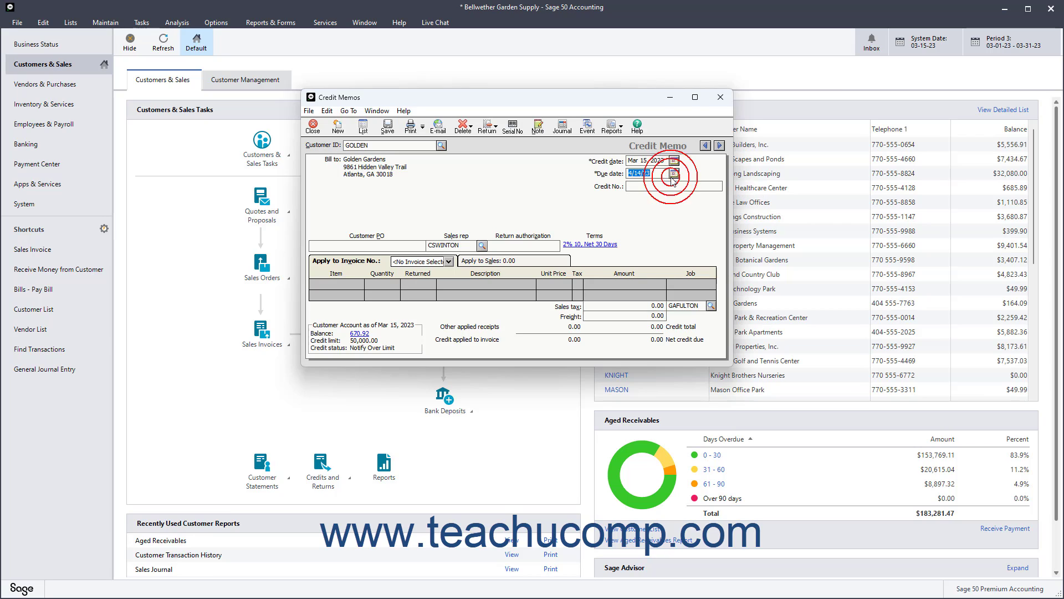
left_click(645, 190)
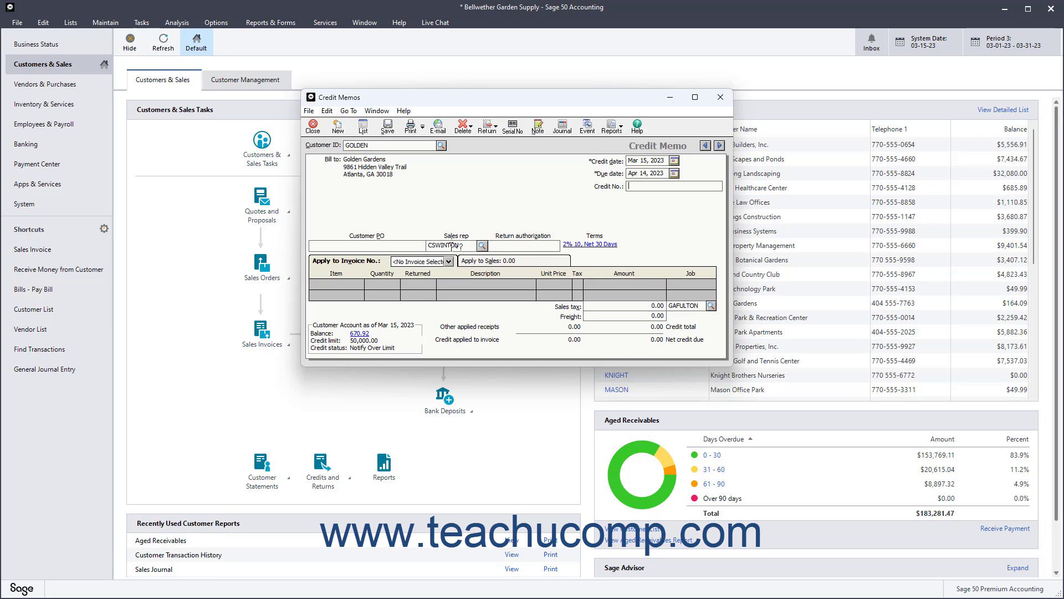
left_click(505, 247)
left_click(603, 247)
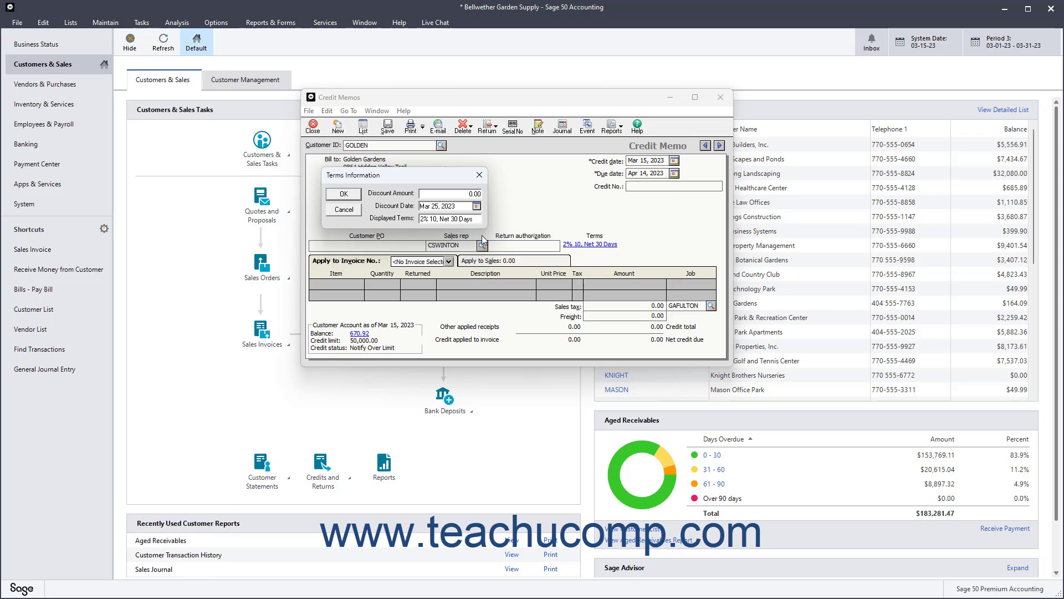
left_click(351, 198)
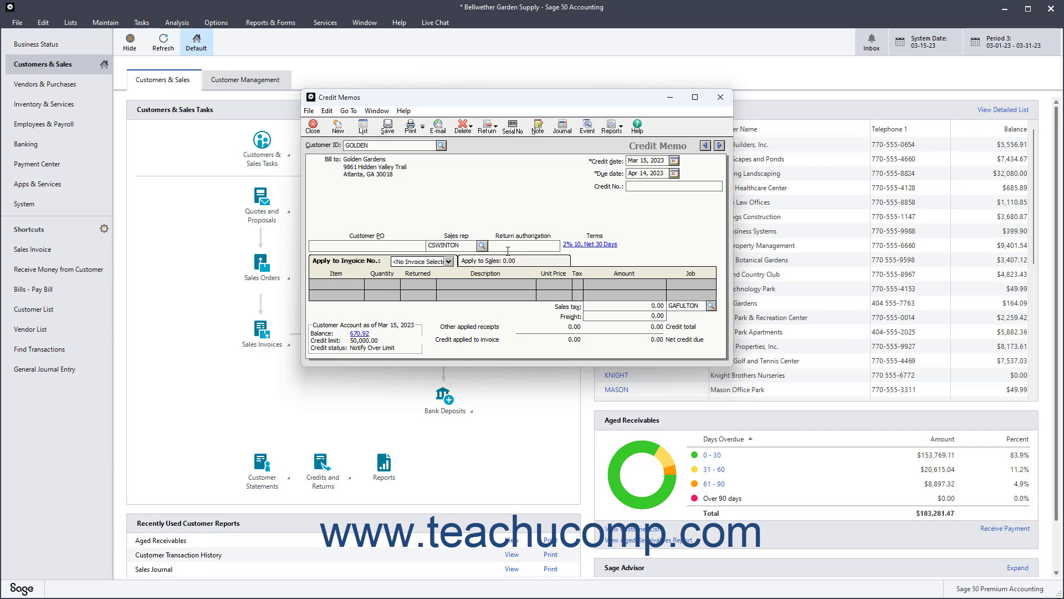
left_click(382, 263)
left_click(492, 261)
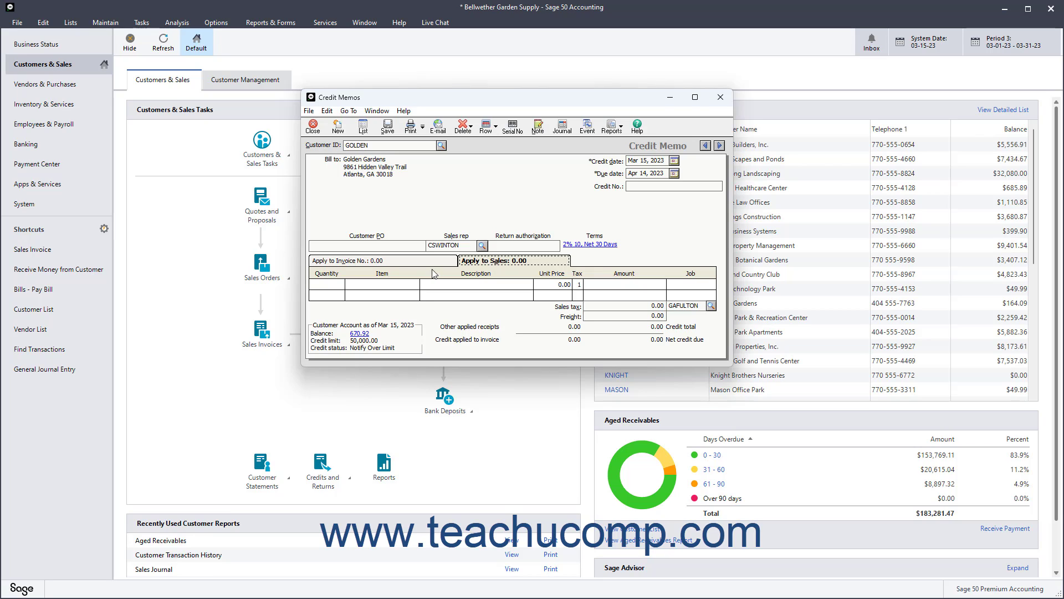
left_click(394, 262)
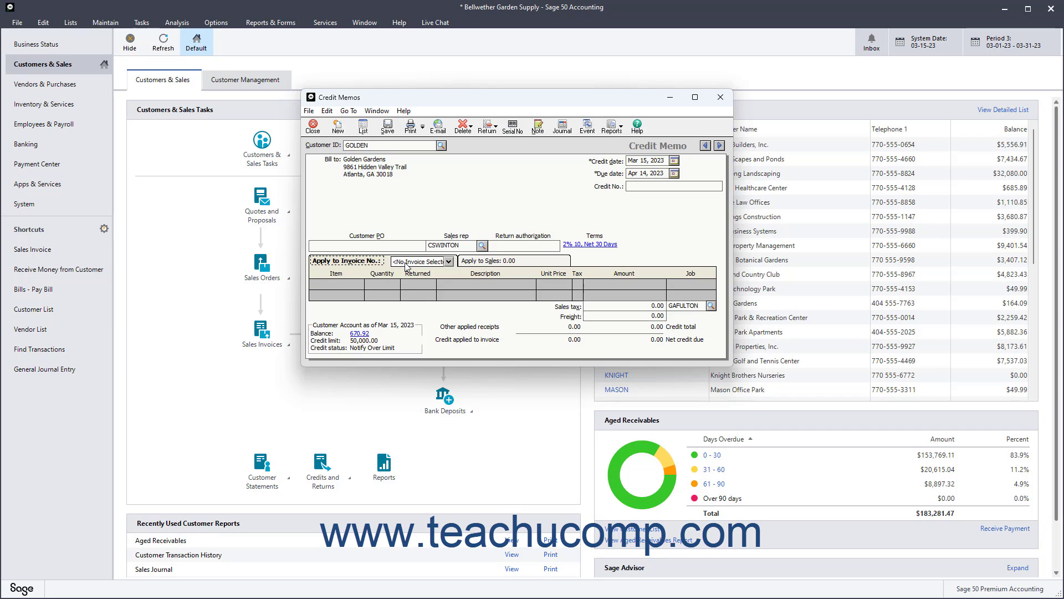
Apply the memo to invoice 10345, returning 1 NURS-21800 rose bush and 0.5 LAND-17800 planting.
left_click(450, 262)
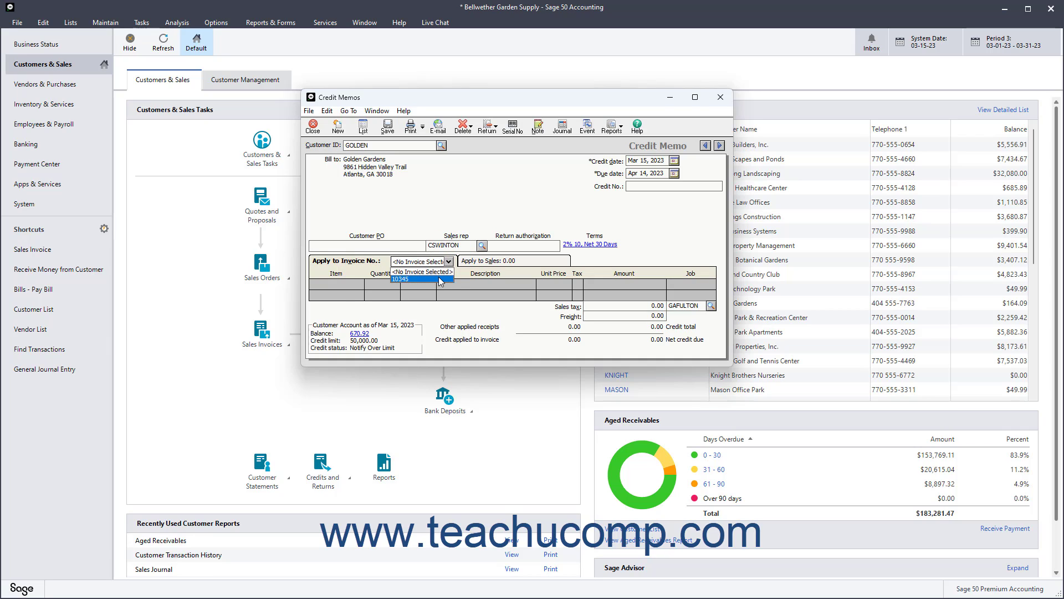
left_click(440, 279)
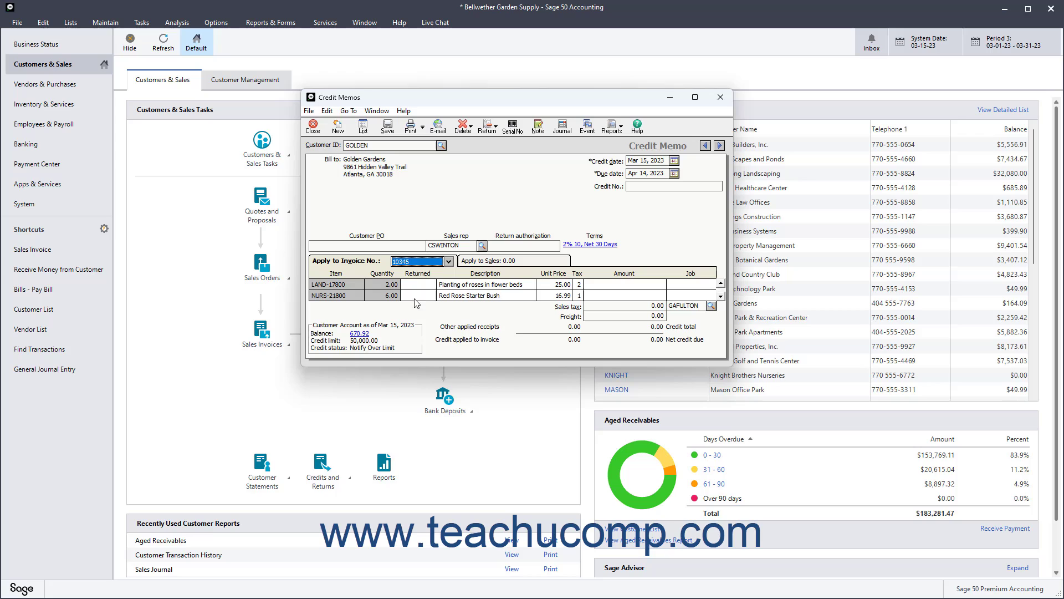
left_click(420, 295)
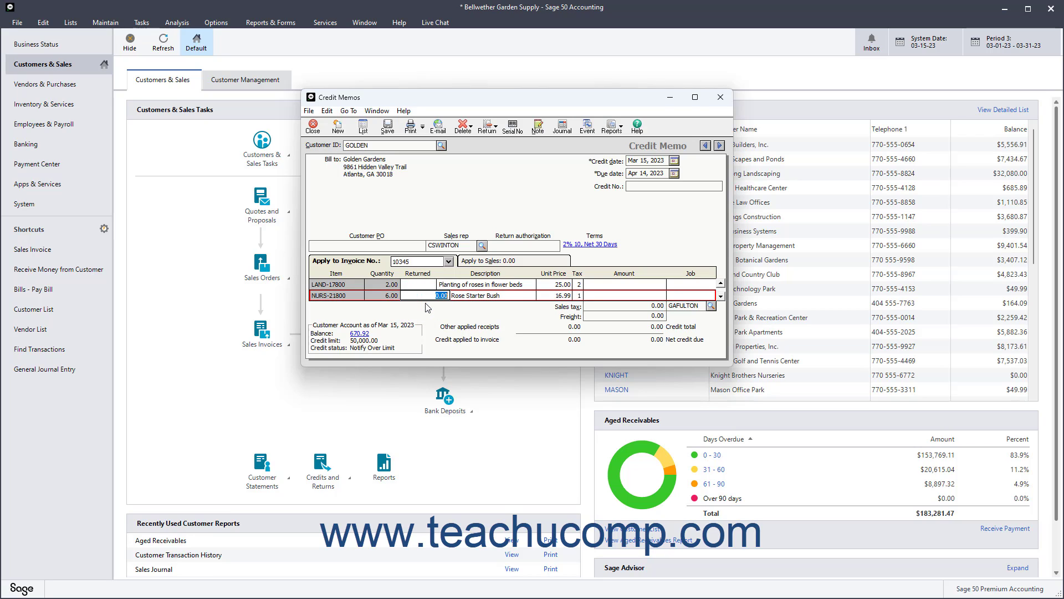
type("1")
key("Tab")
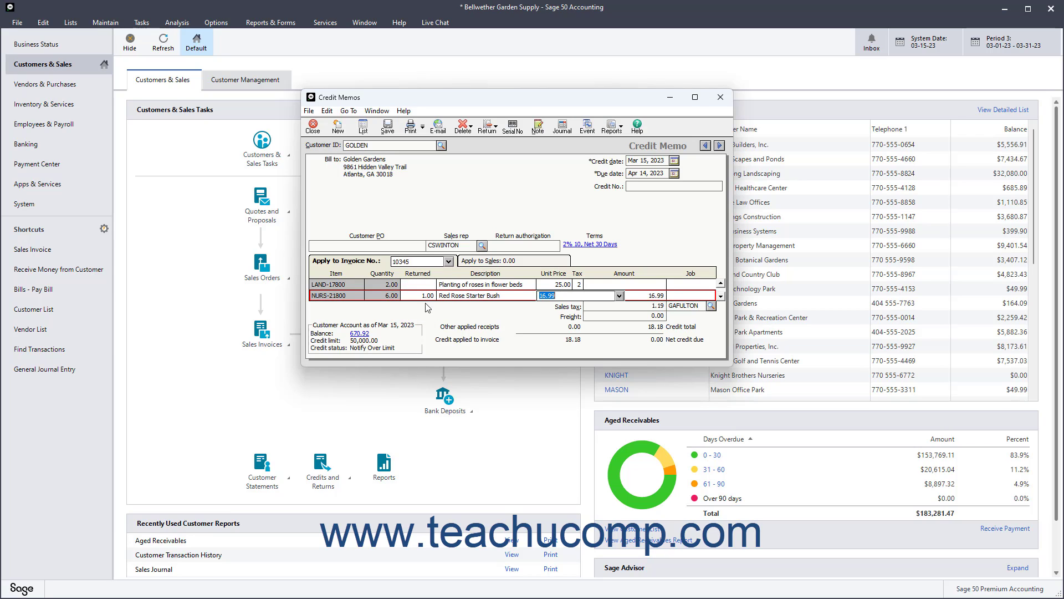
left_click(420, 284)
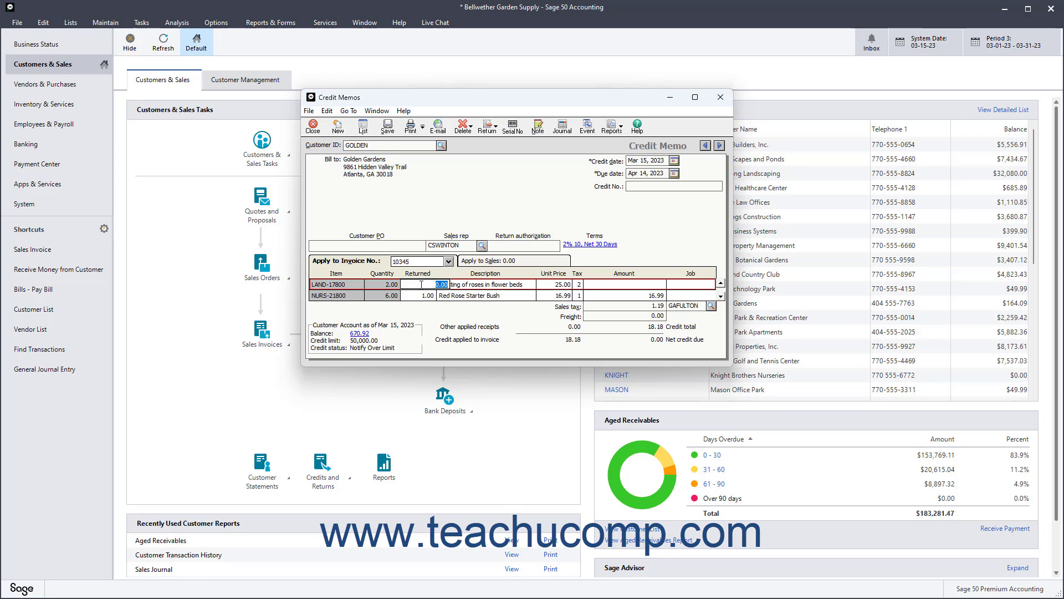
key("BackSpace")
type(".5")
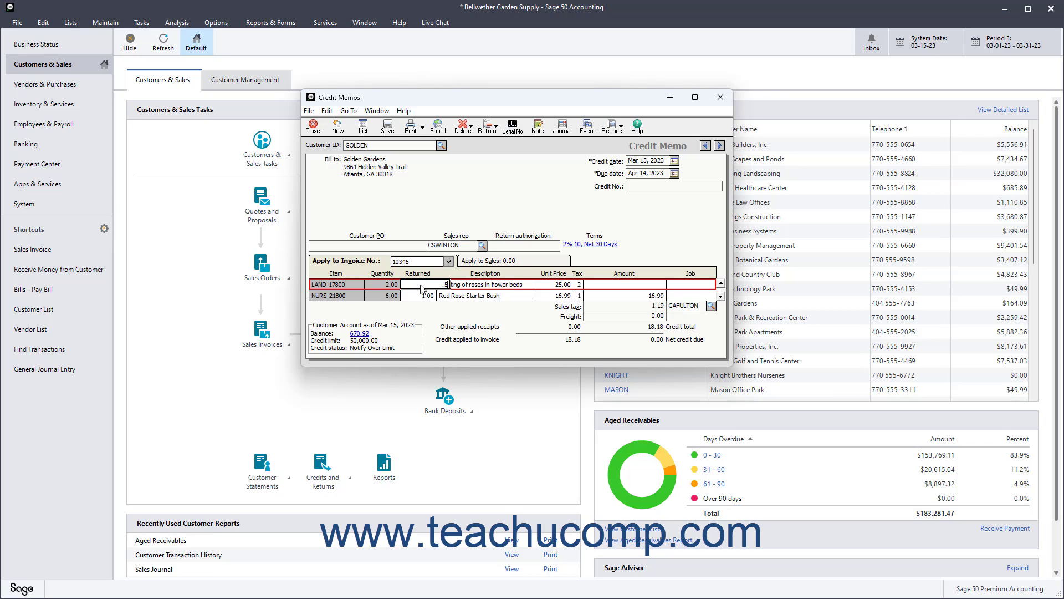
key("Tab")
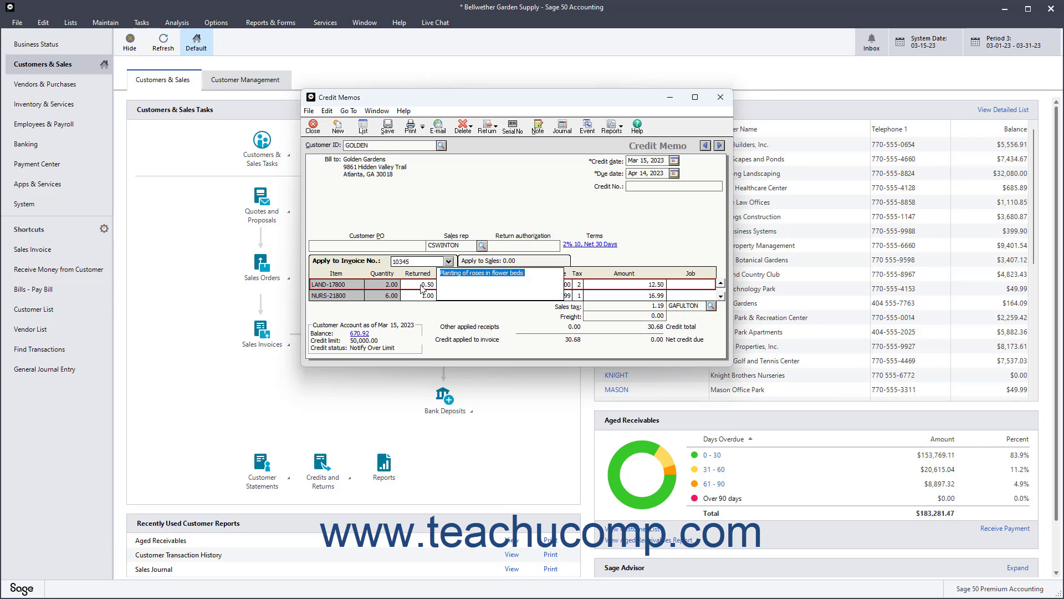
Leave the planting line's Description cell and review the memo's Apply to Sales lines.
left_click(601, 297)
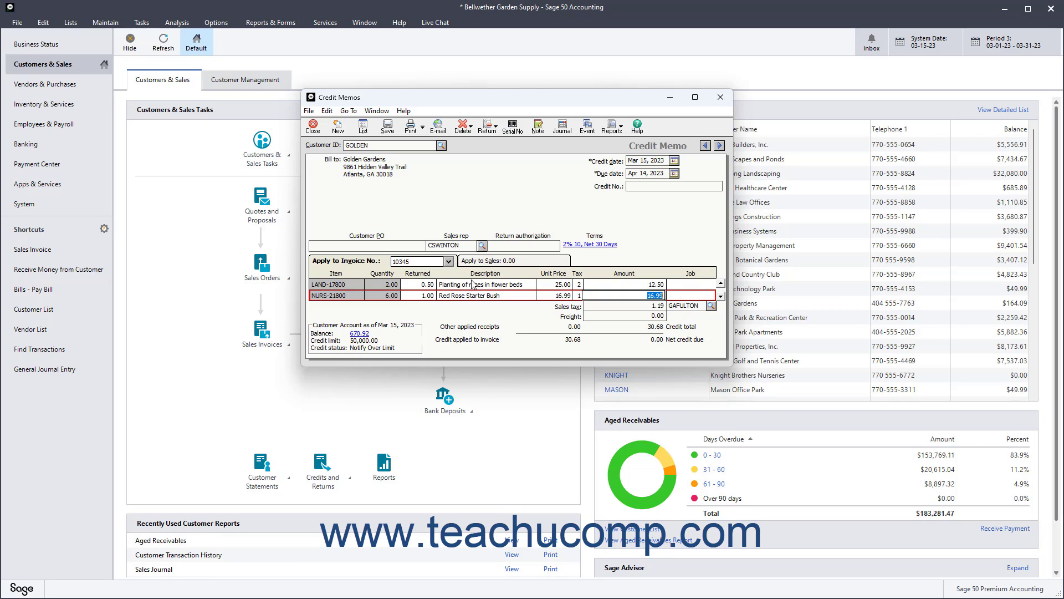
left_click(486, 262)
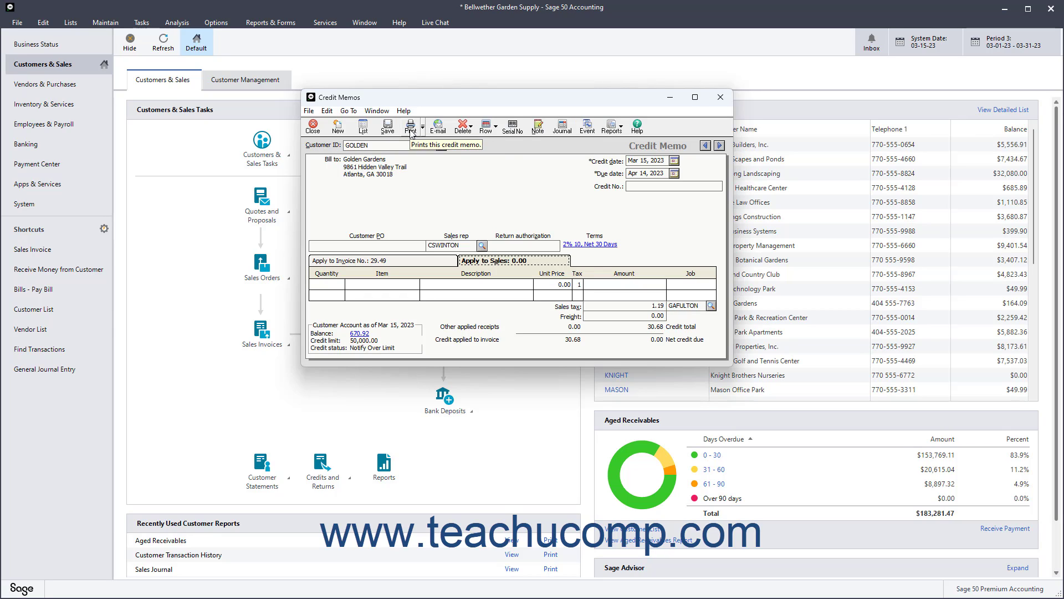
Print the Golden Gardens credit memo from the Print Forms: Credit Memos dialog, saving it.
left_click(411, 128)
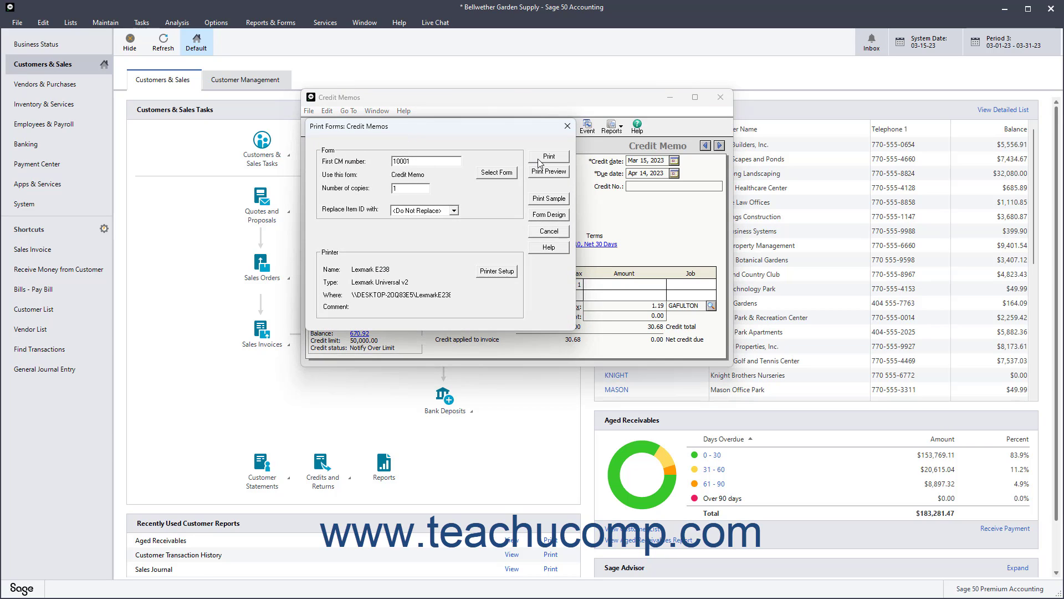
left_click(539, 160)
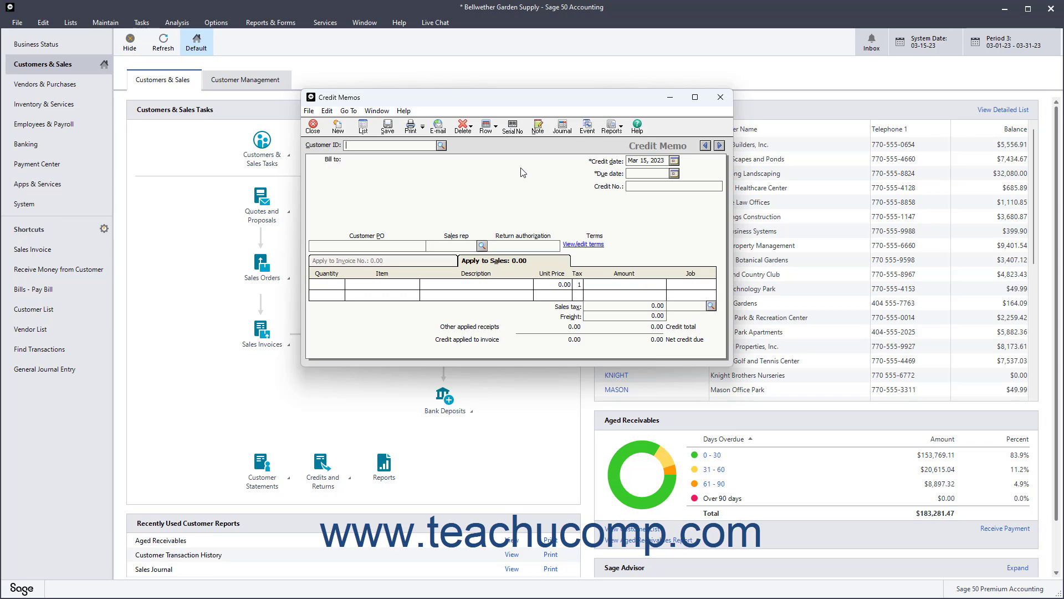
Close the Credit Memos window to return to Customers & Sales.
left_click(420, 263)
left_click(316, 130)
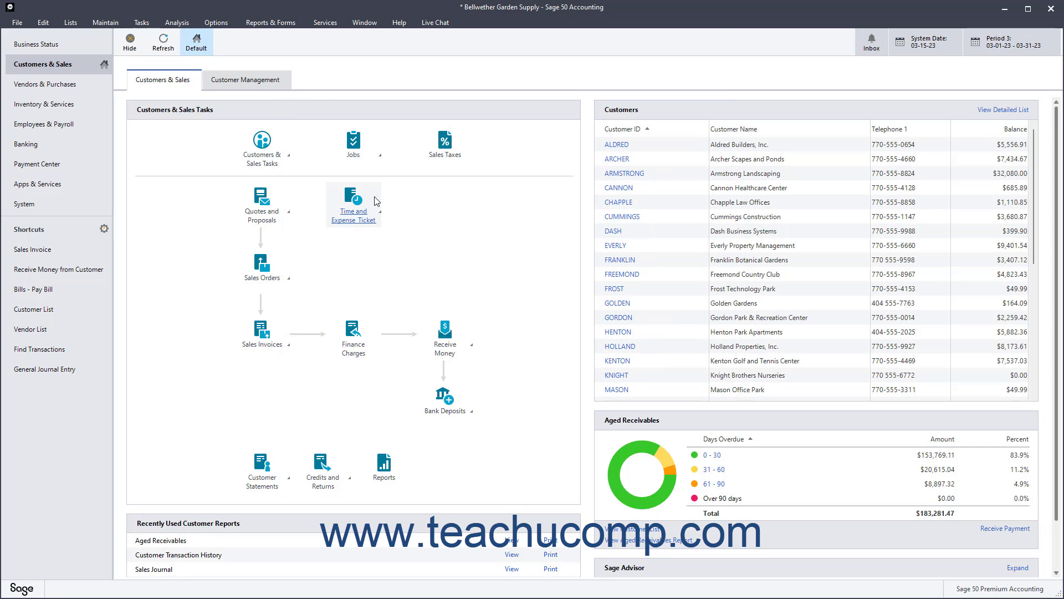